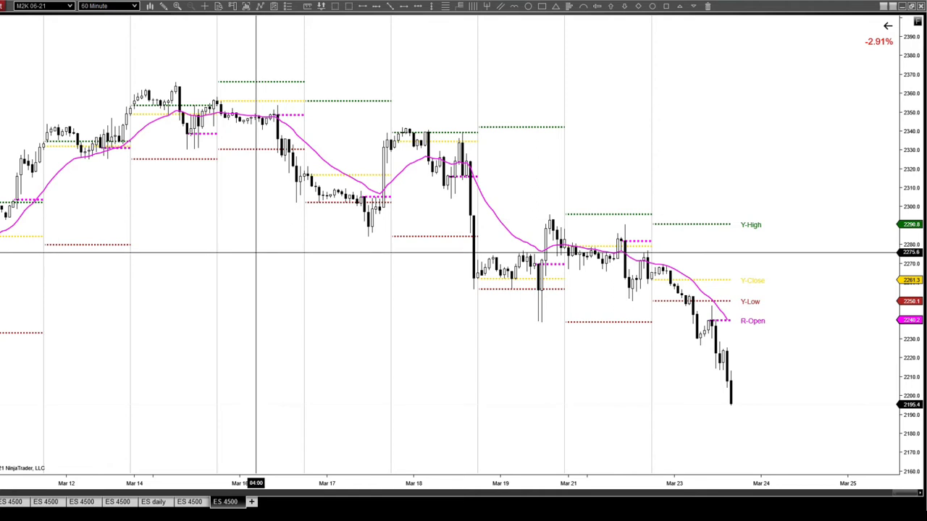
Review the M2K 06-21 60-minute chart from early March to March 18 against the moving average and prior-day levels.
{"action": "left_click_drag", "start_coordinate": [257, 253], "coordinate": [793, 287]}
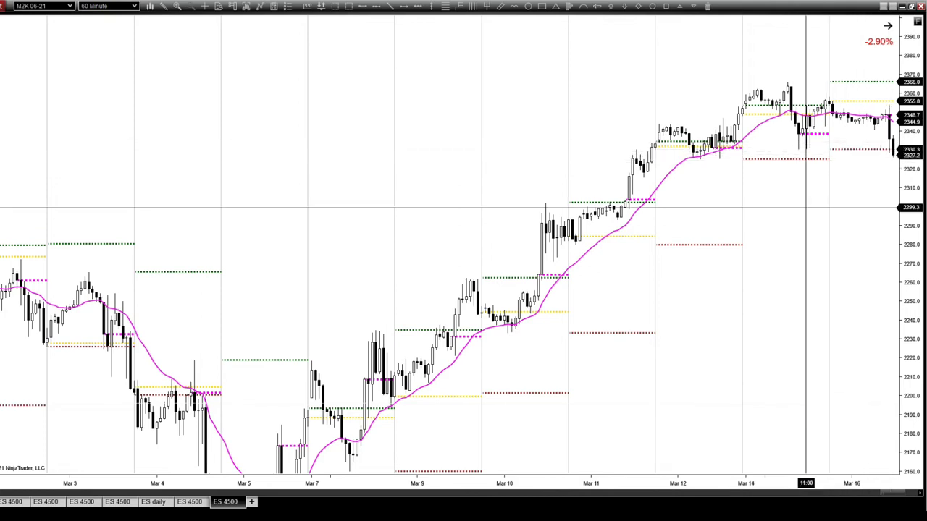
{"action": "scroll", "coordinate": [782, 263], "scroll_direction": "down", "scroll_amount": 3}
{"action": "scroll", "coordinate": [781, 263], "scroll_direction": "down", "scroll_amount": 5}
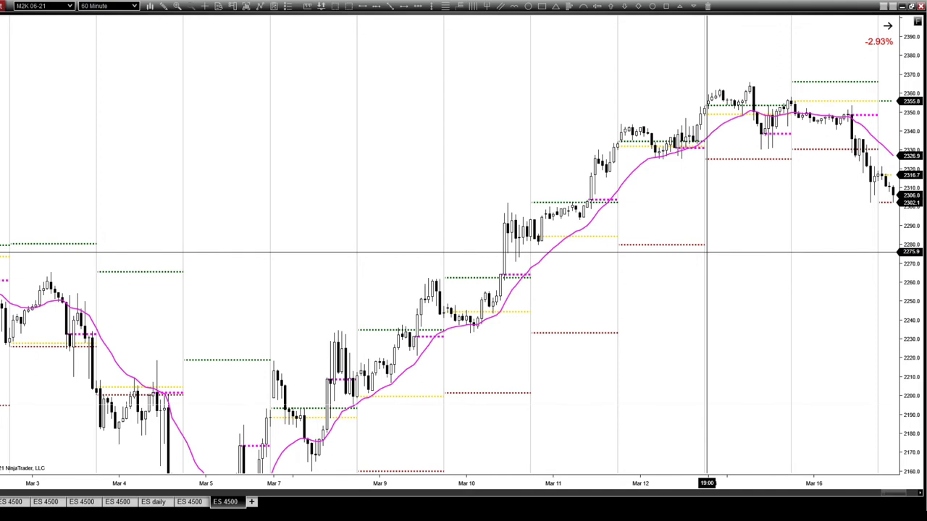
{"action": "scroll", "coordinate": [705, 252], "scroll_direction": "down", "scroll_amount": 5}
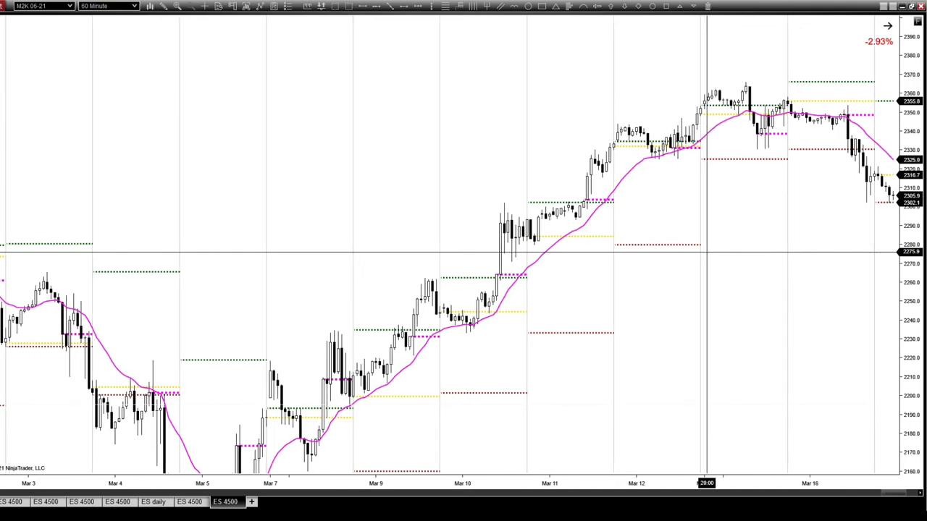
{"action": "scroll", "coordinate": [705, 252], "scroll_direction": "down", "scroll_amount": 5}
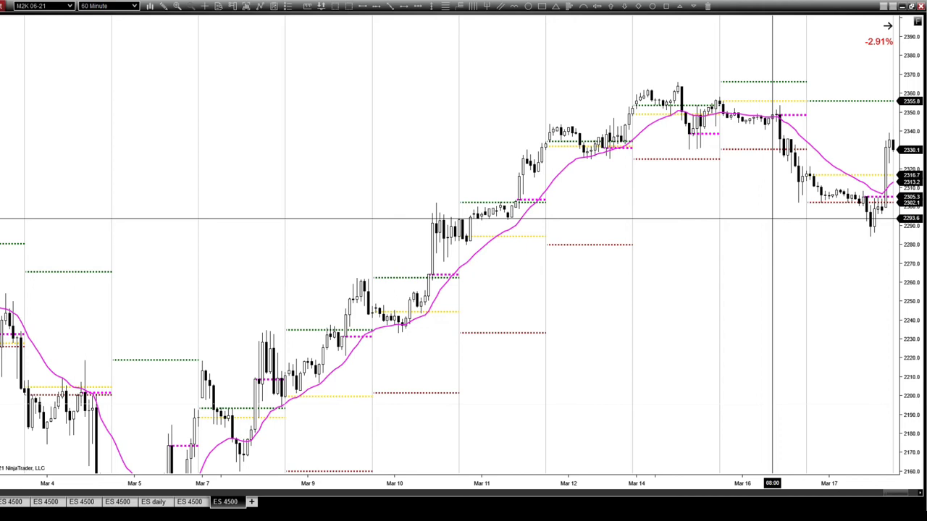
{"action": "scroll", "coordinate": [773, 217], "scroll_direction": "down", "scroll_amount": 5}
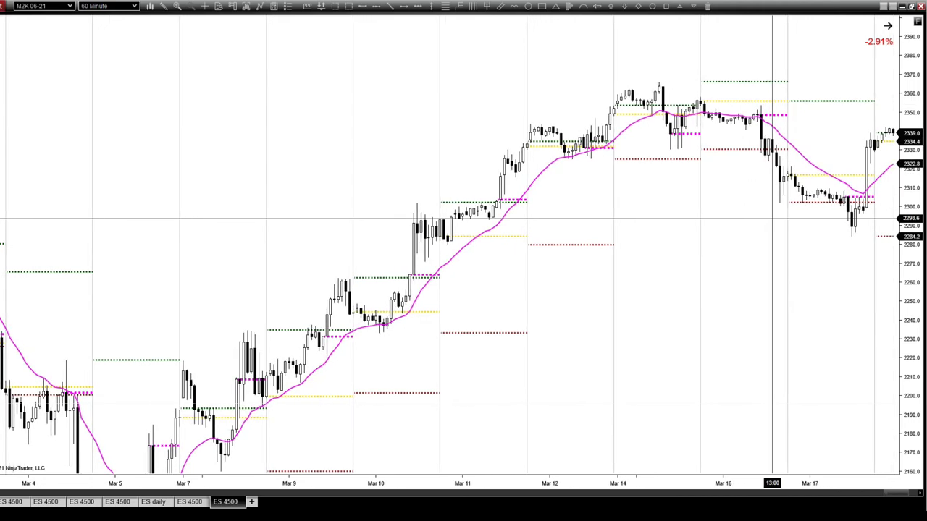
{"action": "scroll", "coordinate": [773, 217], "scroll_direction": "down", "scroll_amount": 3}
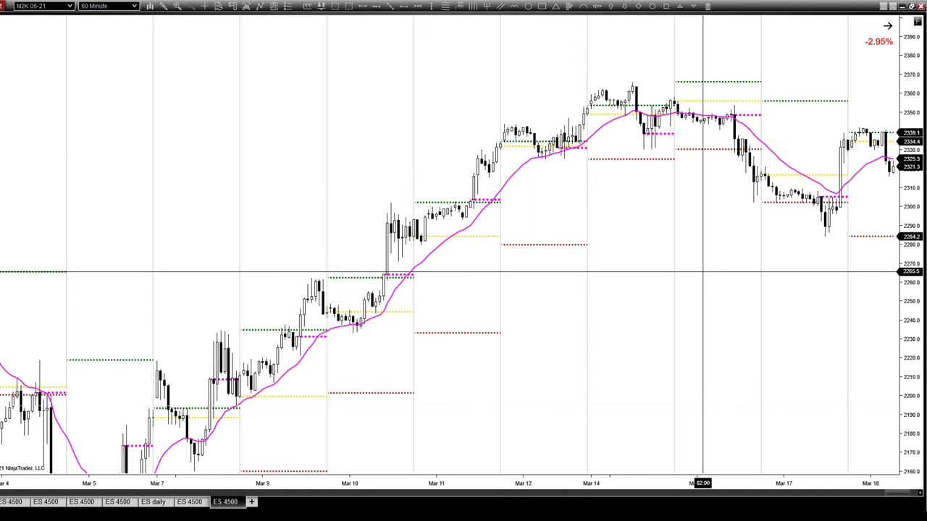
{"action": "scroll", "coordinate": [703, 272], "scroll_direction": "down", "scroll_amount": 4}
{"action": "scroll", "coordinate": [703, 272], "scroll_direction": "down", "scroll_amount": 3}
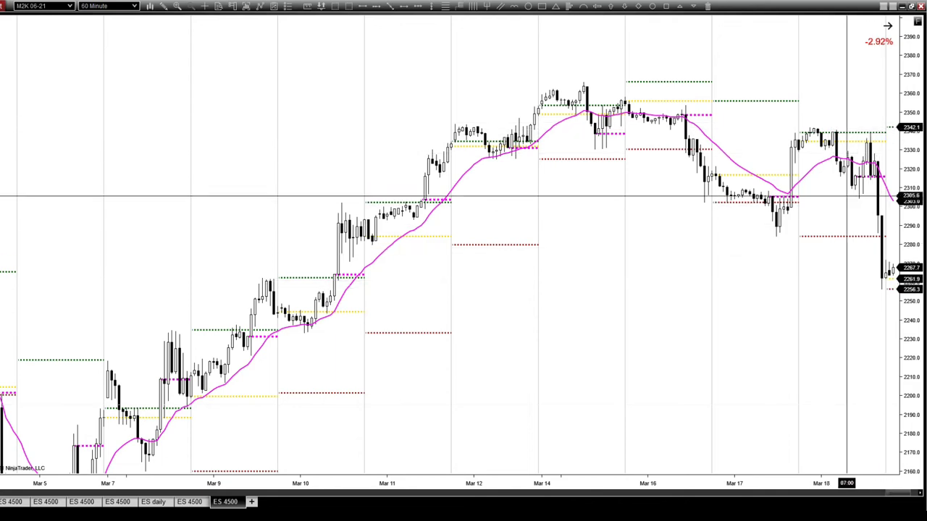
Examine the M2K price action from March 18 to March 23 against the prior-day high, close and low lines.
{"action": "left_click_drag", "start_coordinate": [880, 290], "coordinate": [844, 298]}
{"action": "scroll", "coordinate": [844, 298], "scroll_direction": "down", "scroll_amount": 5}
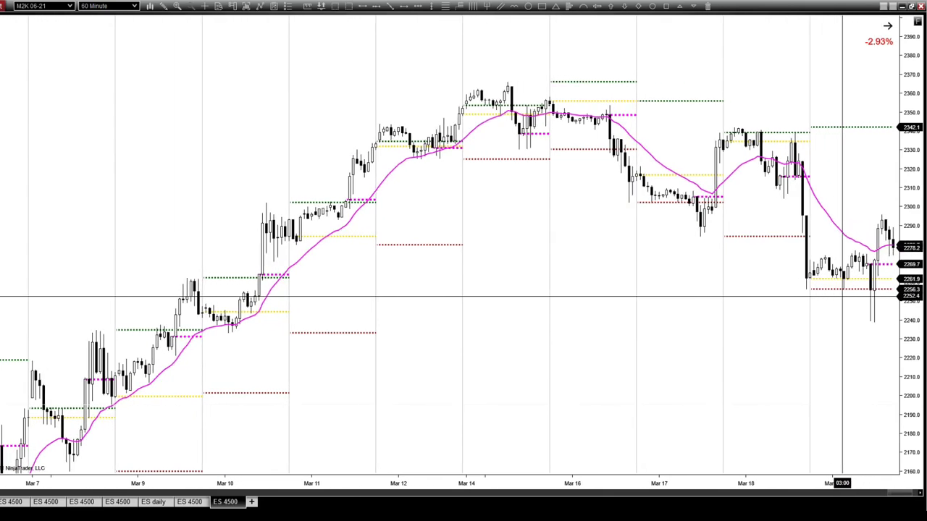
{"action": "scroll", "coordinate": [842, 298], "scroll_direction": "down", "scroll_amount": 4}
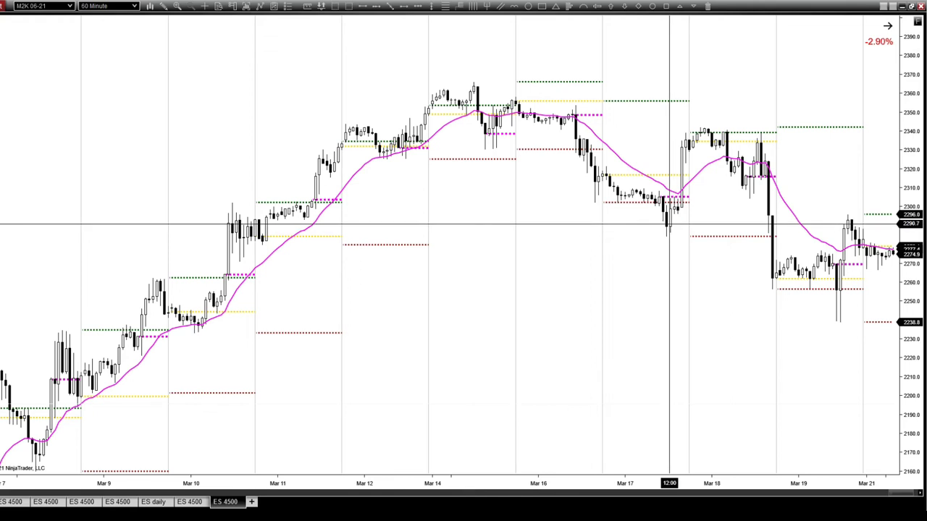
{"action": "scroll", "coordinate": [667, 226], "scroll_direction": "down", "scroll_amount": 5}
{"action": "scroll", "coordinate": [852, 146], "scroll_direction": "down", "scroll_amount": 8}
{"action": "scroll", "coordinate": [799, 166], "scroll_direction": "down", "scroll_amount": 6}
{"action": "scroll", "coordinate": [846, 322], "scroll_direction": "down", "scroll_amount": 2}
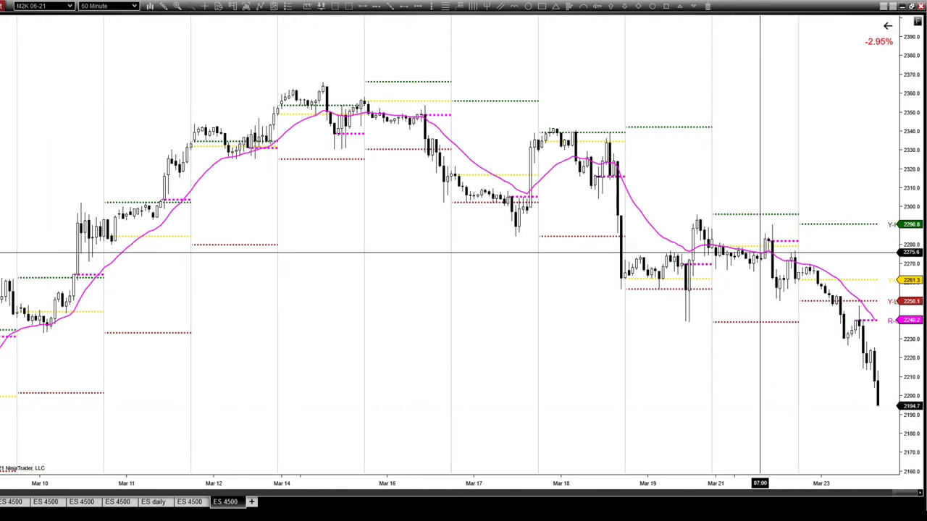
{"action": "scroll", "coordinate": [759, 253], "scroll_direction": "down", "scroll_amount": 4}
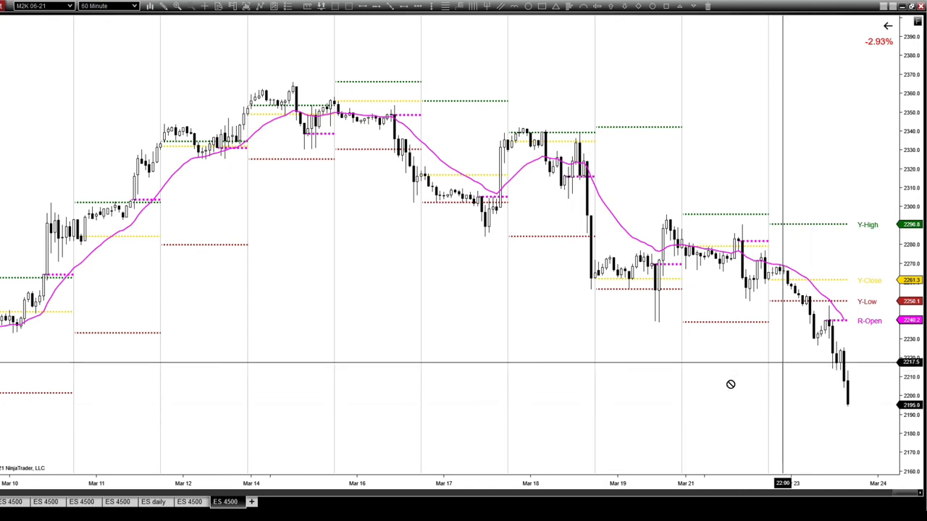
Compare the latest M2K decline on March 23 with the preceding sessions back to March 12.
{"action": "left_click_drag", "start_coordinate": [710, 371], "coordinate": [569, 362]}
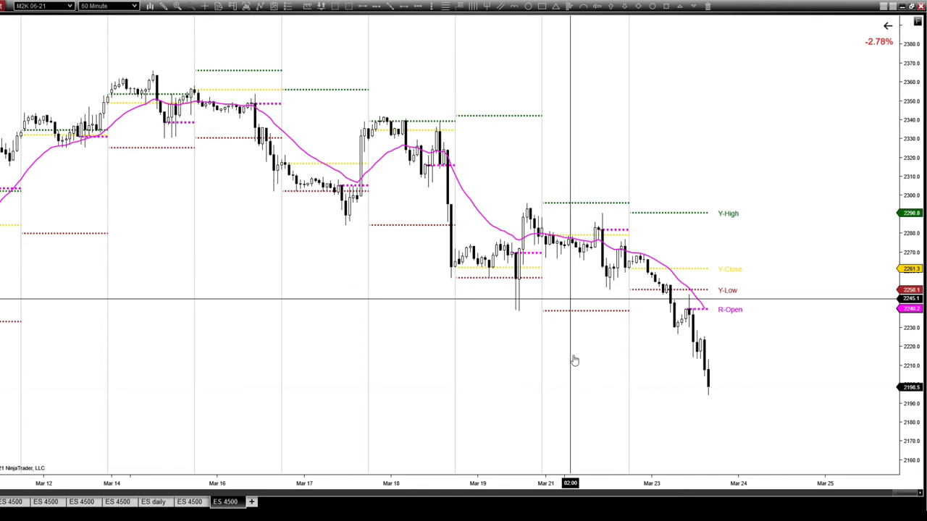
{"action": "scroll", "coordinate": [574, 360], "scroll_direction": "left", "scroll_amount": 5}
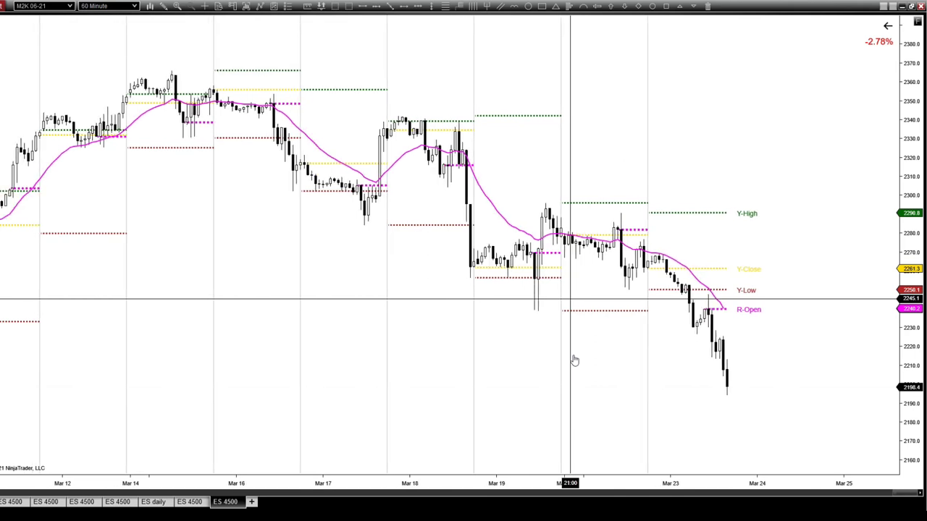
{"action": "scroll", "coordinate": [574, 361], "scroll_direction": "left", "scroll_amount": 5}
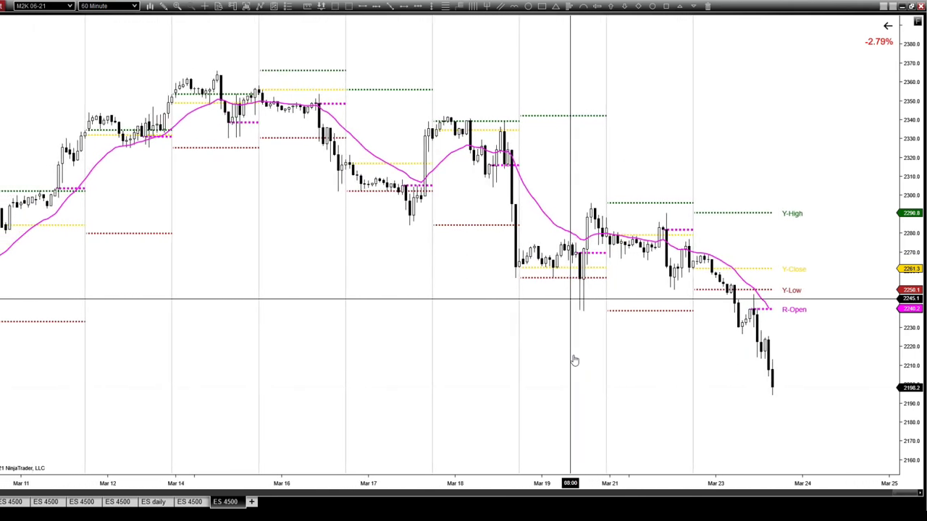
{"action": "scroll", "coordinate": [574, 361], "scroll_direction": "left", "scroll_amount": 5}
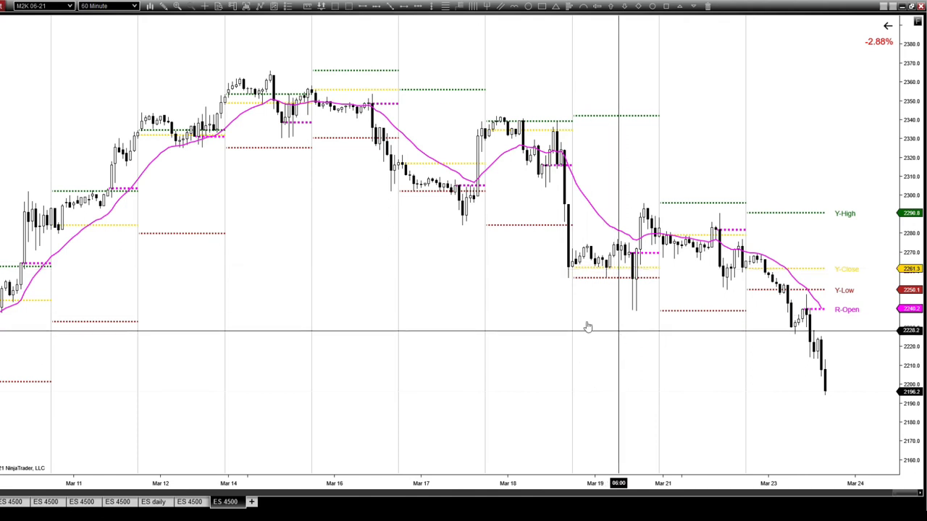
{"action": "scroll", "coordinate": [588, 327], "scroll_direction": "down", "scroll_amount": 3}
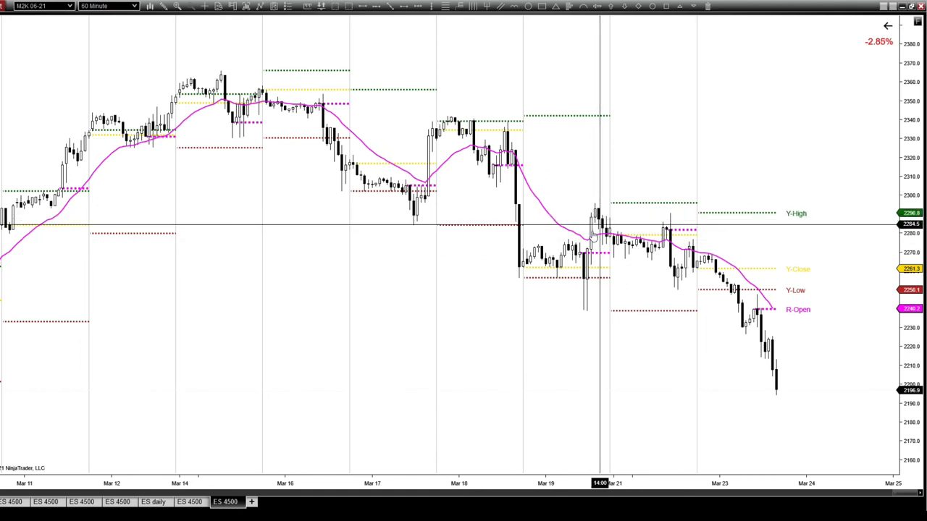
{"action": "left_click_drag", "start_coordinate": [644, 275], "coordinate": [595, 275]}
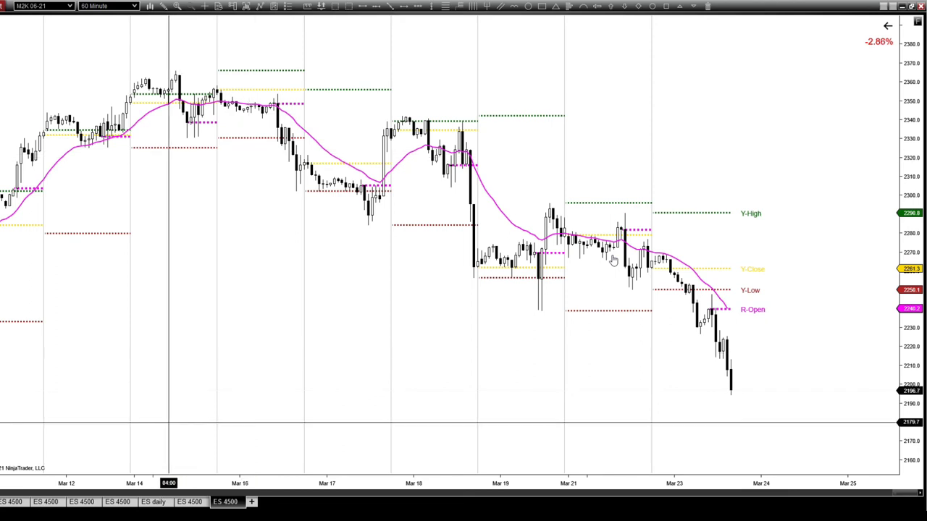
Open the ES daily chart and examine its trend since April 2020 against the 21, 60 and 200 EMAs.
{"action": "left_click", "coordinate": [152, 502]}
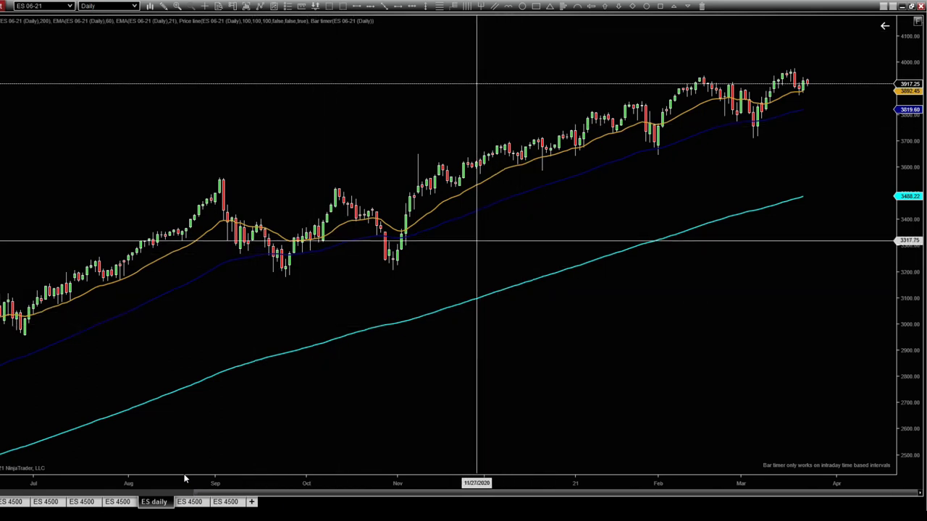
{"action": "scroll", "coordinate": [532, 301], "scroll_direction": "up", "scroll_amount": 3}
{"action": "scroll", "coordinate": [507, 322], "scroll_direction": "down", "scroll_amount": 4}
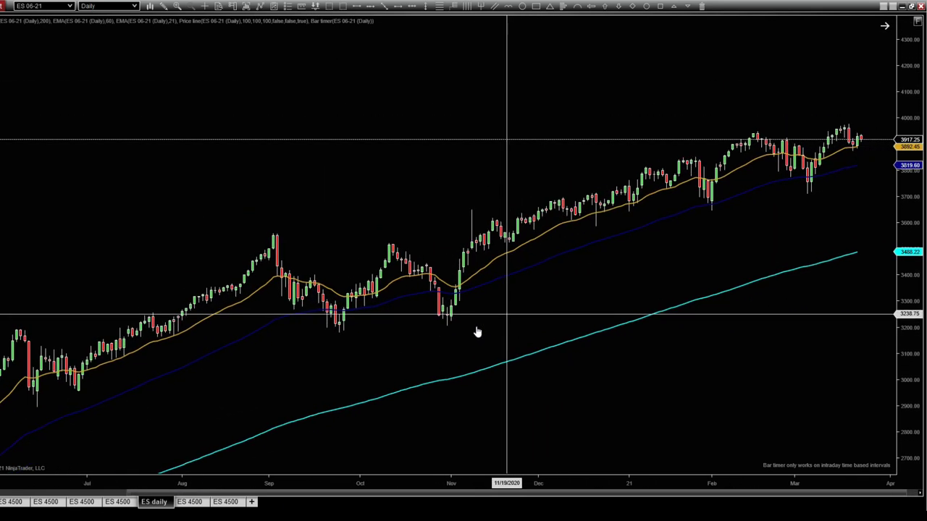
{"action": "mouse_move", "coordinate": [281, 461]}
{"action": "scroll", "coordinate": [285, 463], "scroll_direction": "down", "scroll_amount": 5}
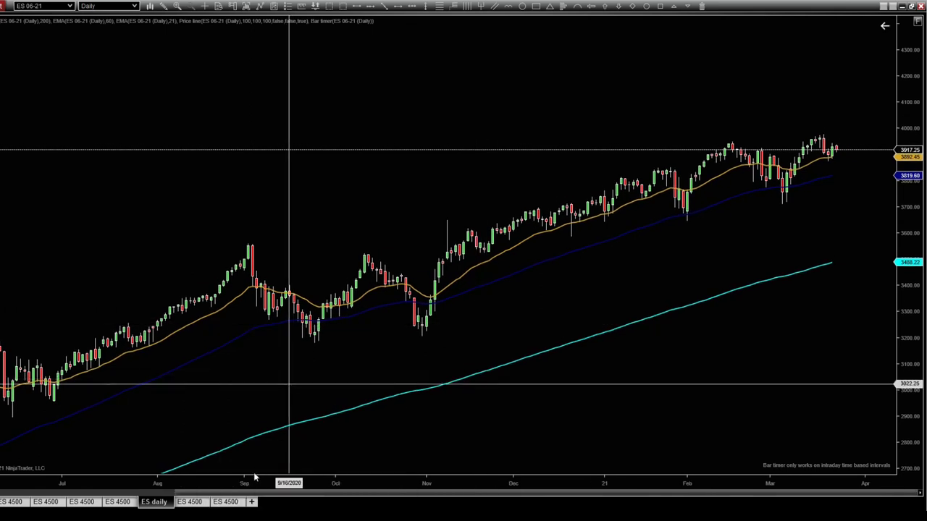
{"action": "scroll", "coordinate": [321, 462], "scroll_direction": "down", "scroll_amount": 3}
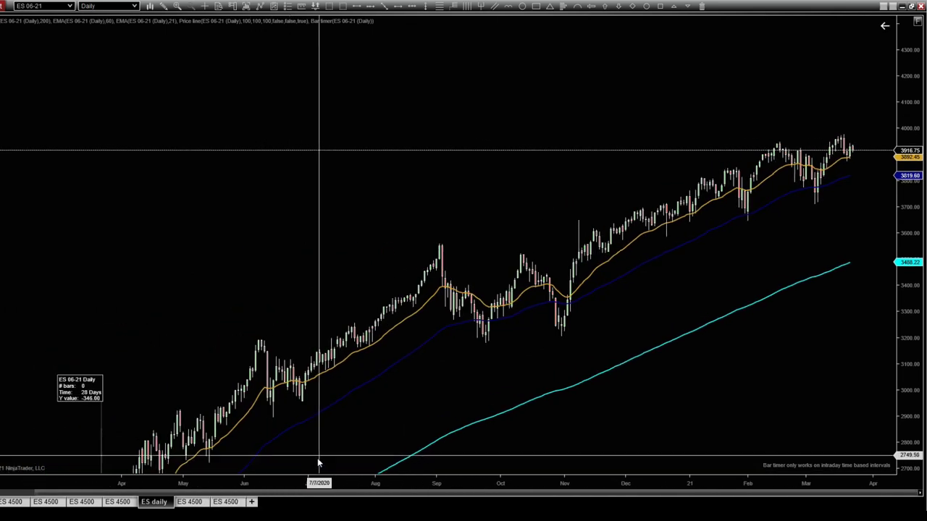
{"action": "scroll", "coordinate": [449, 352], "scroll_direction": "down", "scroll_amount": 3}
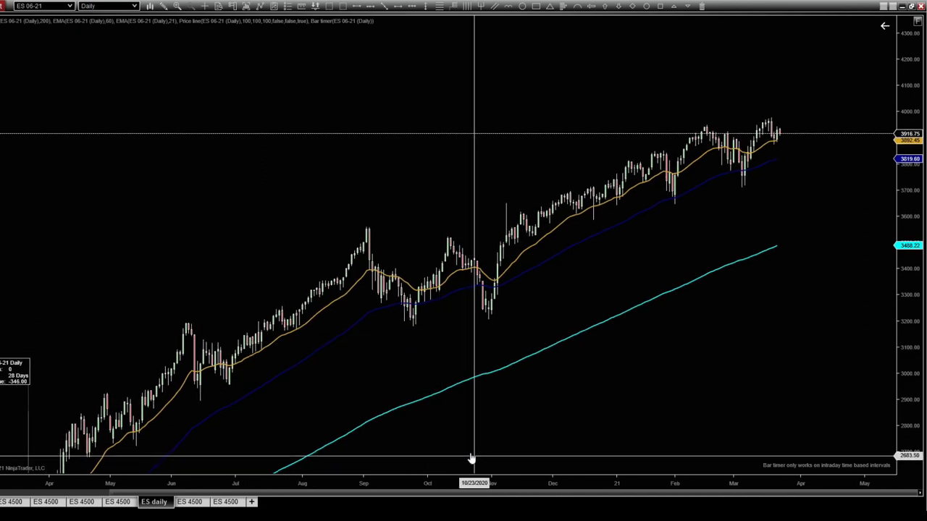
{"action": "scroll", "coordinate": [427, 469], "scroll_direction": "up", "scroll_amount": 4}
{"action": "scroll", "coordinate": [445, 311], "scroll_direction": "up", "scroll_amount": 5}
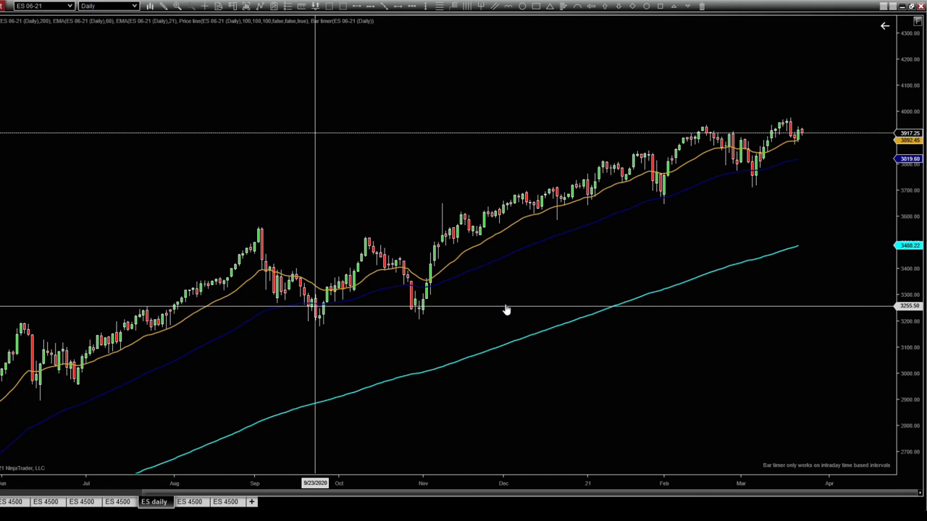
Examine the ES daily pullbacks to the moving averages from mid-2020 through March 2021.
{"action": "left_click_drag", "start_coordinate": [338, 480], "coordinate": [364, 350]}
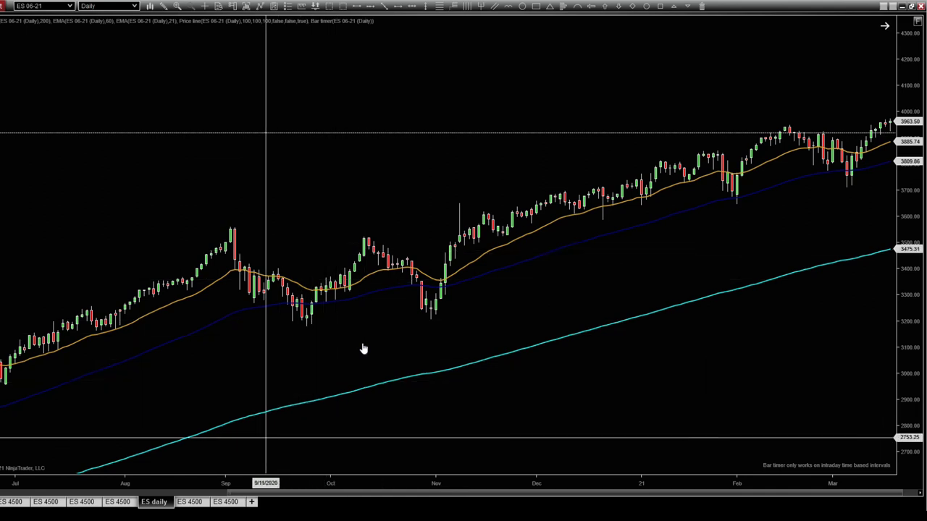
{"action": "scroll", "coordinate": [296, 470], "scroll_direction": "down", "scroll_amount": 4}
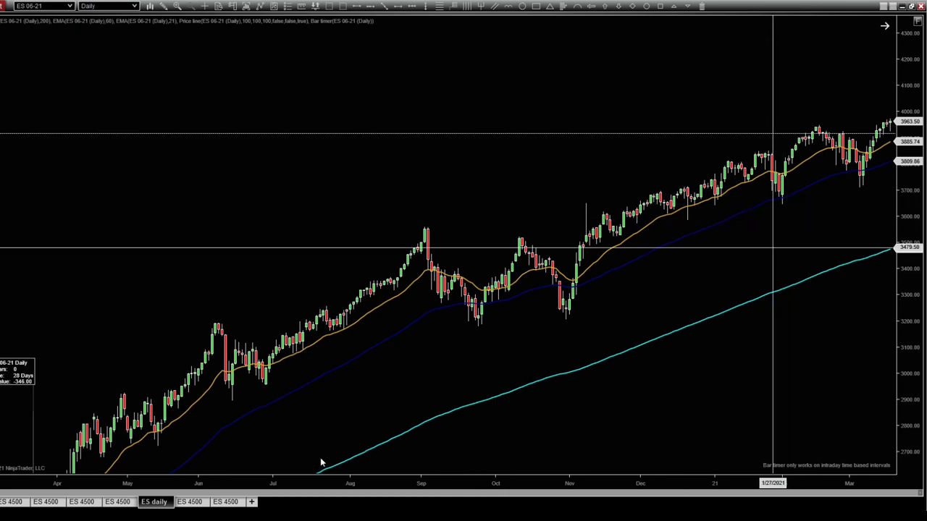
{"action": "left_click_drag", "start_coordinate": [765, 248], "coordinate": [688, 255]}
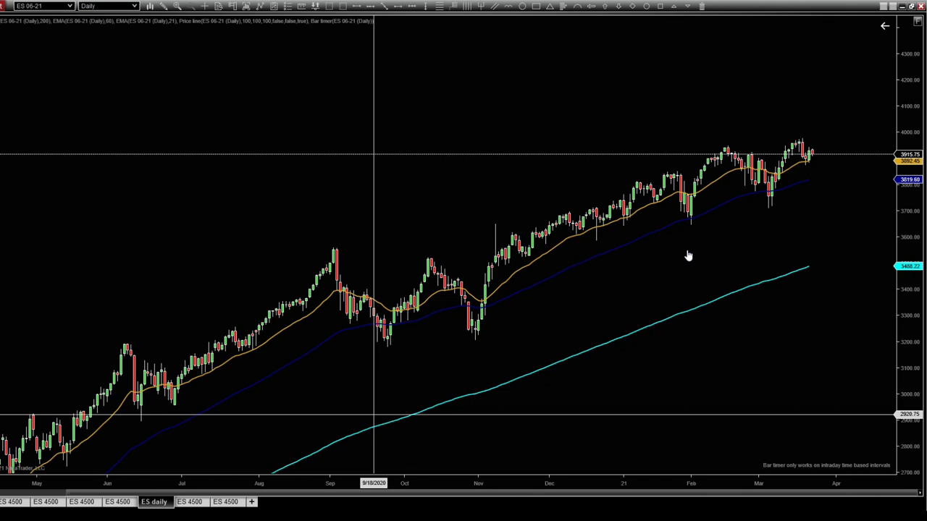
{"action": "left_click_drag", "start_coordinate": [326, 480], "coordinate": [294, 471]}
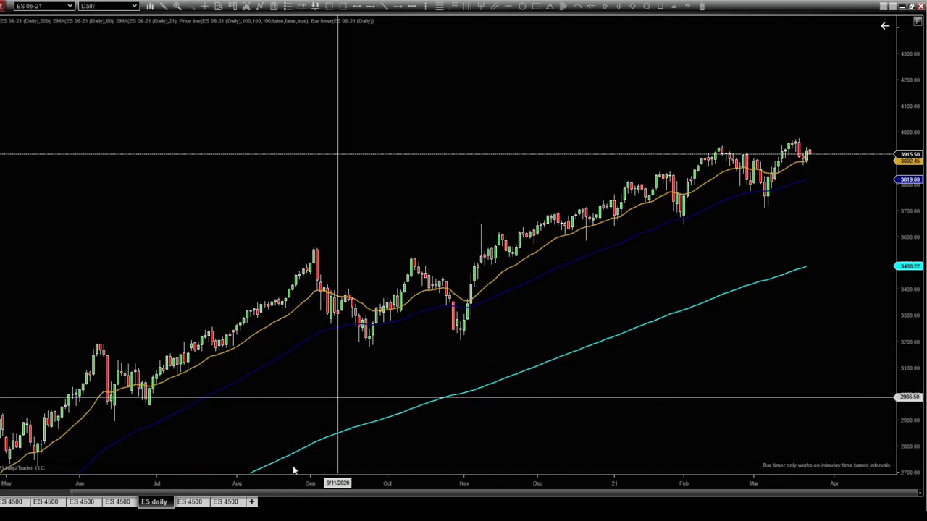